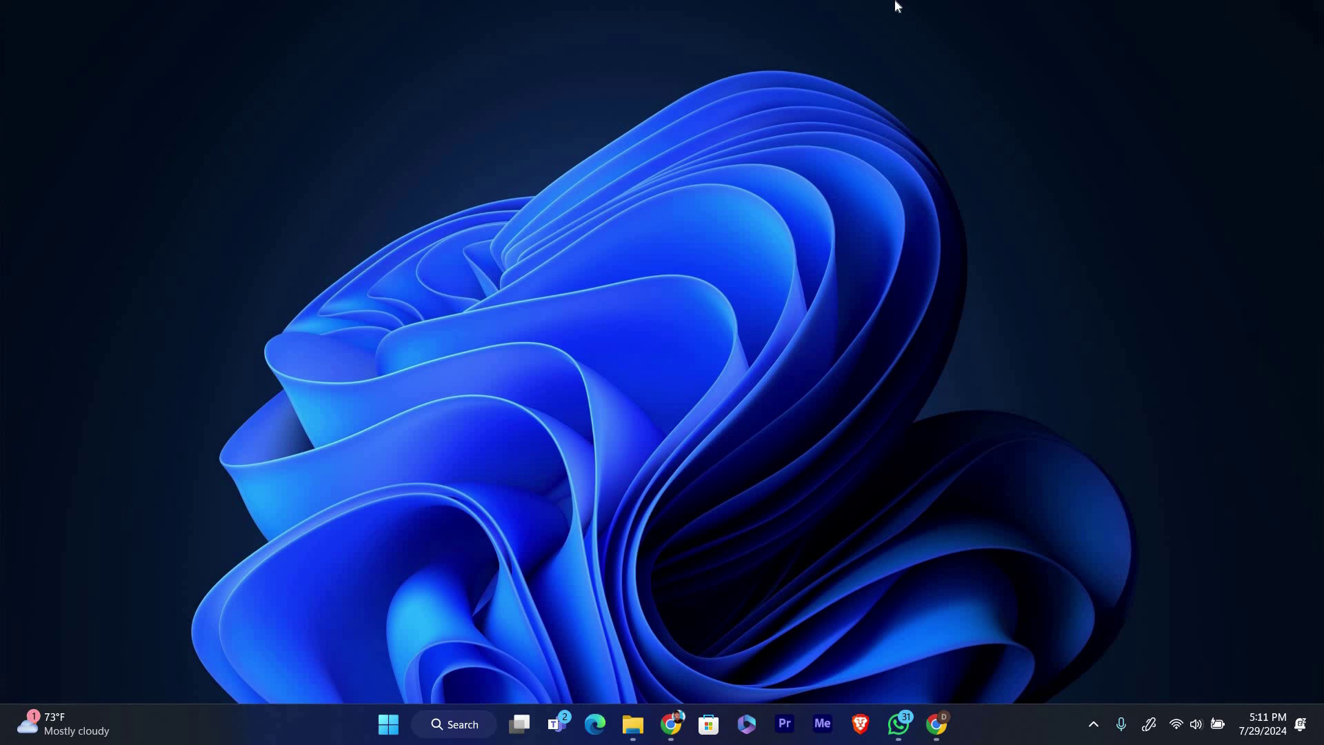
- Launch Chrome and load myaccount.google.com
{"action": "left_click", "coordinate": [673, 722]}
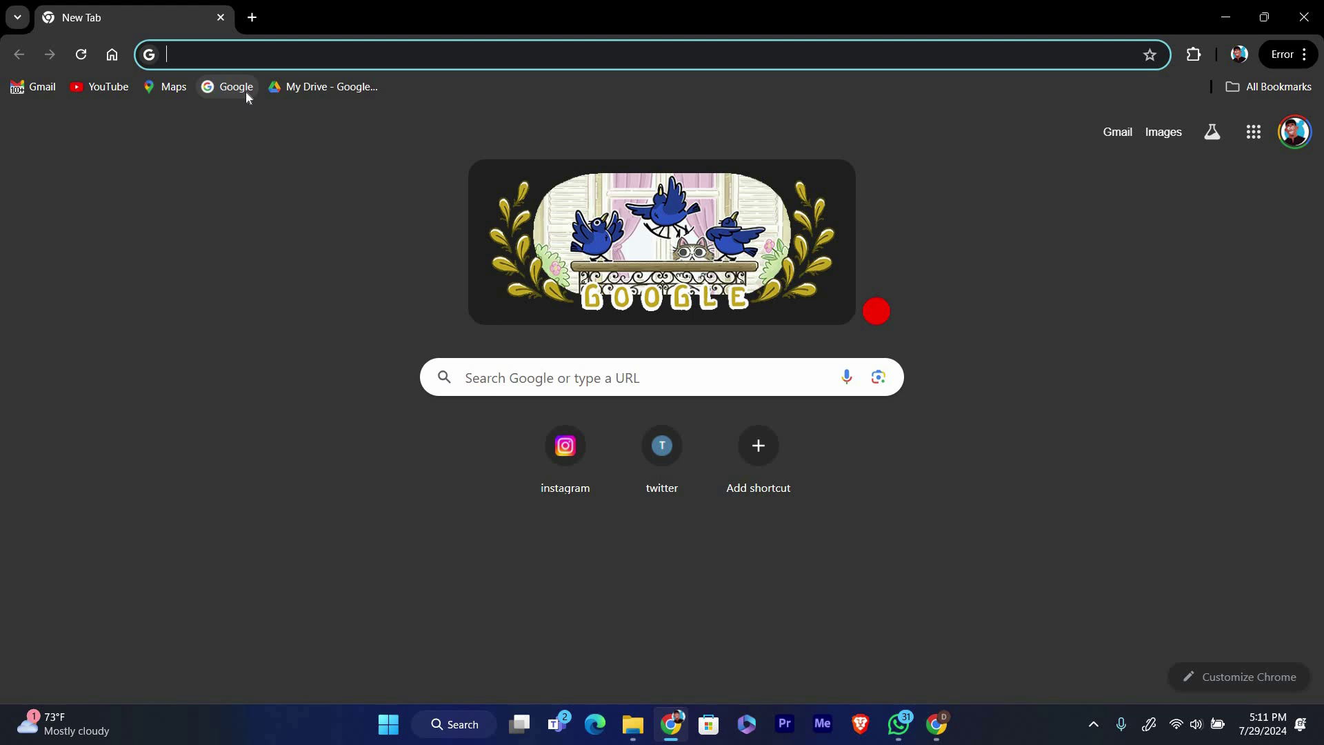
{"action": "type", "text": "myaccount.google.com"}
{"action": "key", "text": "Return"}
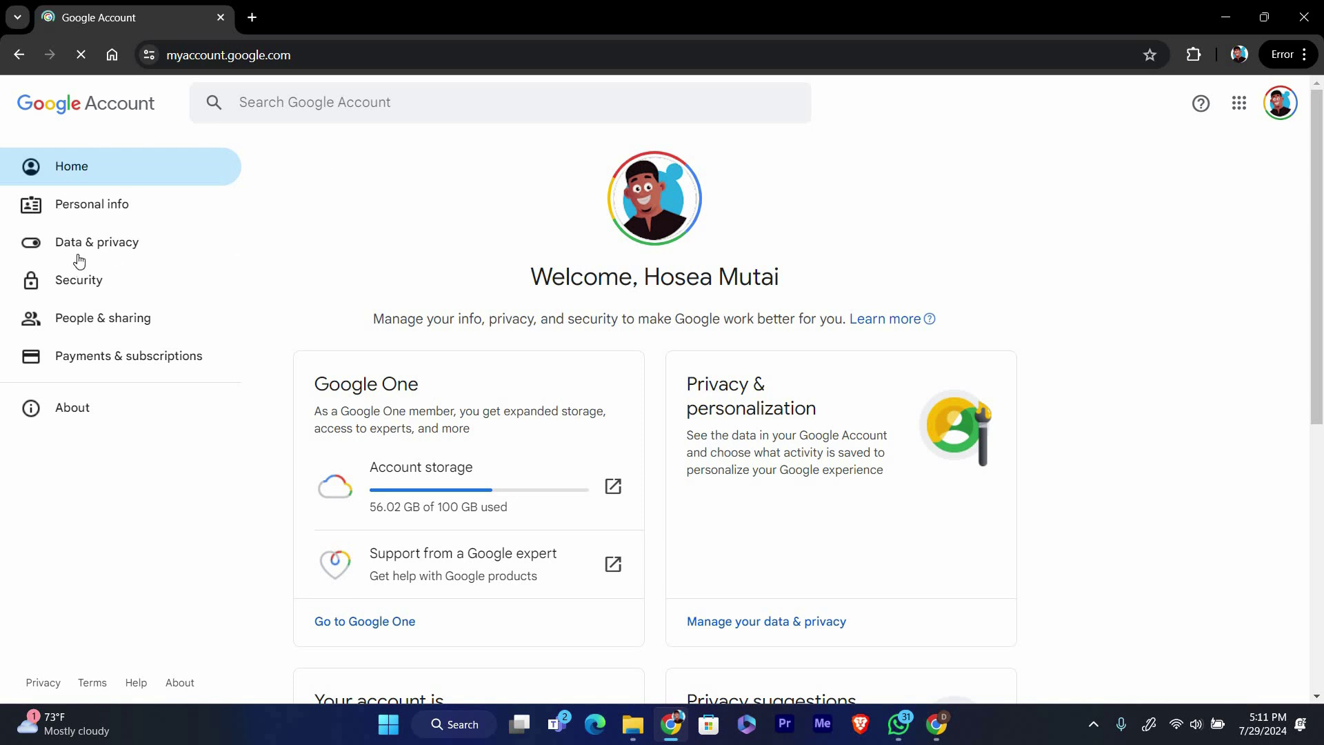
{"action": "scroll", "coordinate": [662, 414], "scroll_direction": "down", "scroll_amount": 2}
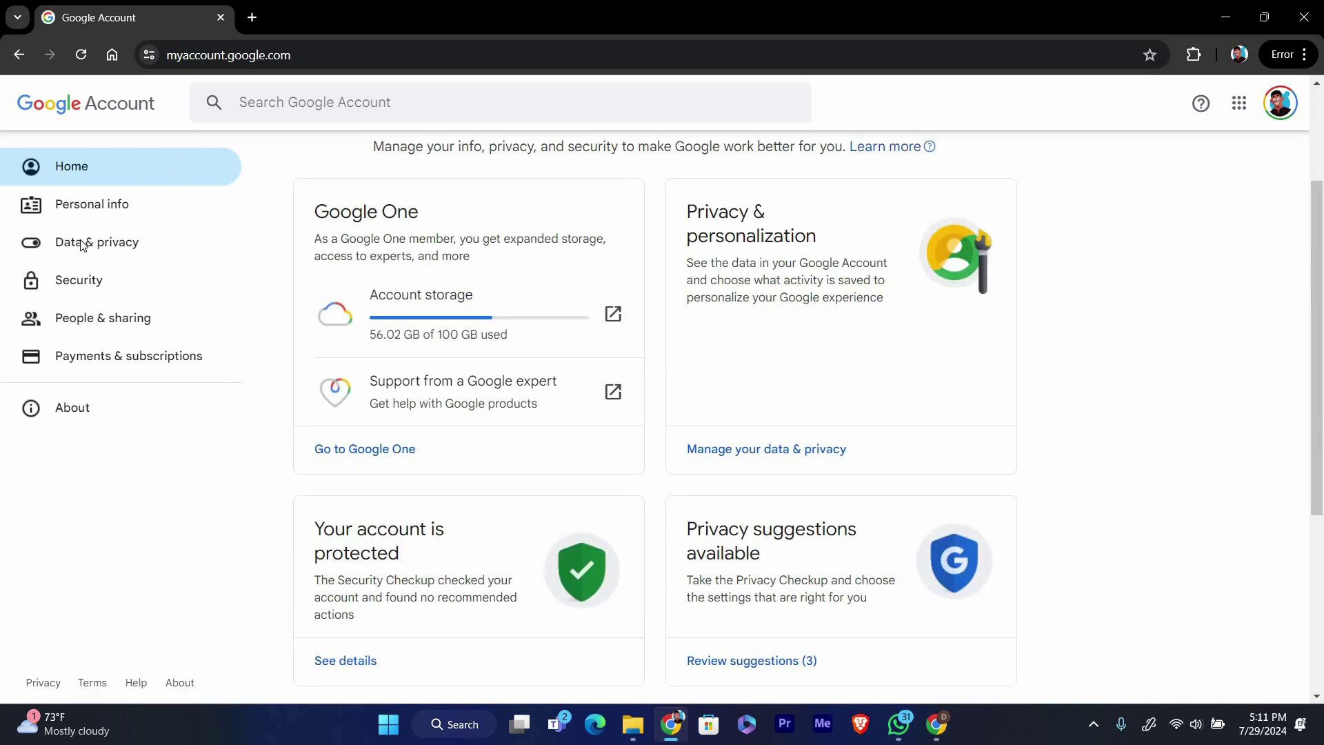
- Go from Data & privacy to the YouTube History activity controls
{"action": "left_click", "coordinate": [81, 244]}
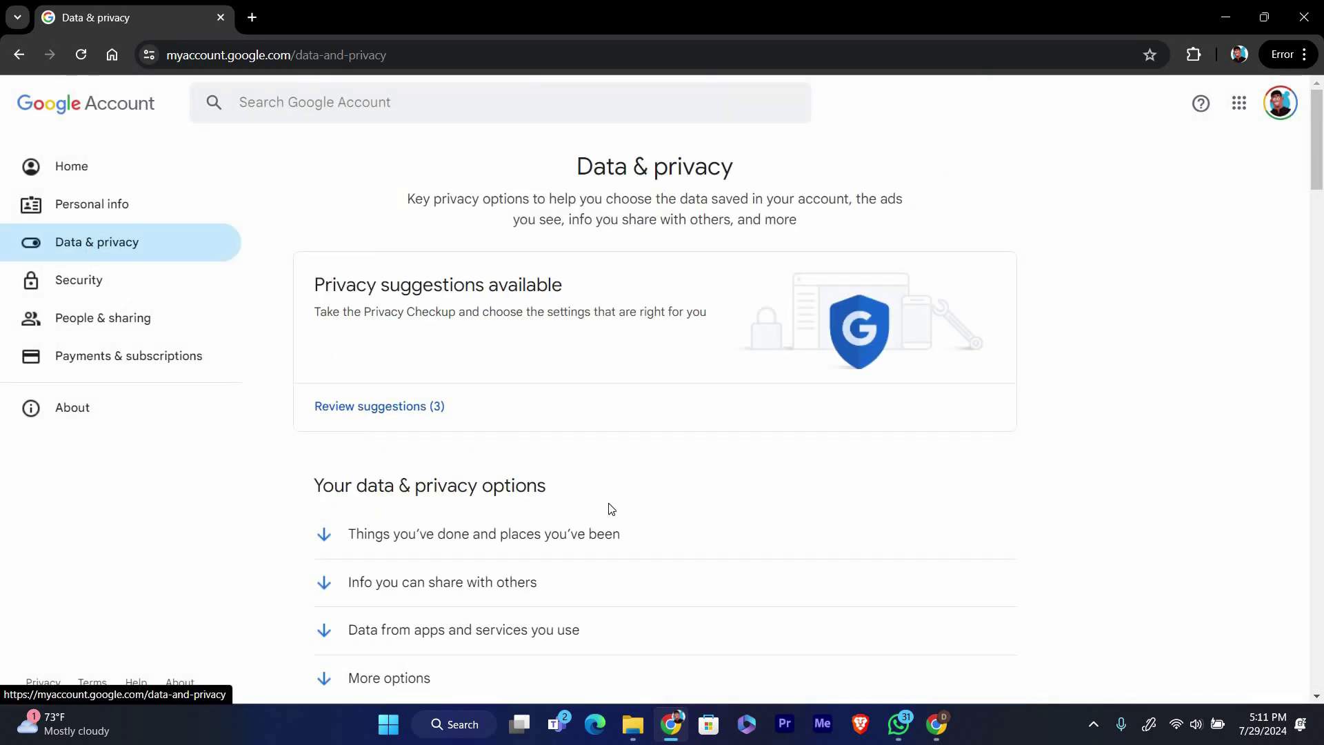
{"action": "scroll", "coordinate": [610, 511], "scroll_direction": "down", "scroll_amount": 4}
{"action": "scroll", "coordinate": [517, 467], "scroll_direction": "down", "scroll_amount": 2}
{"action": "scroll", "coordinate": [601, 425], "scroll_direction": "down", "scroll_amount": 1}
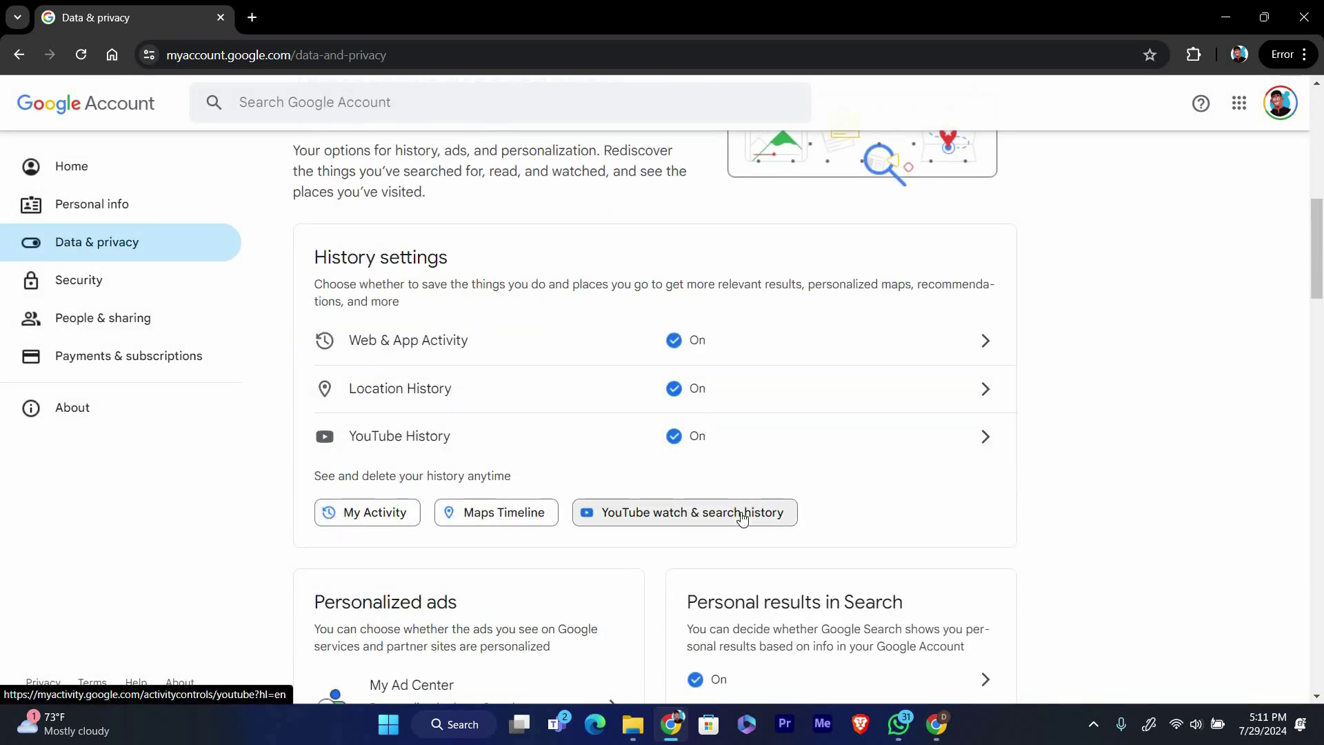
{"action": "left_click", "coordinate": [535, 442]}
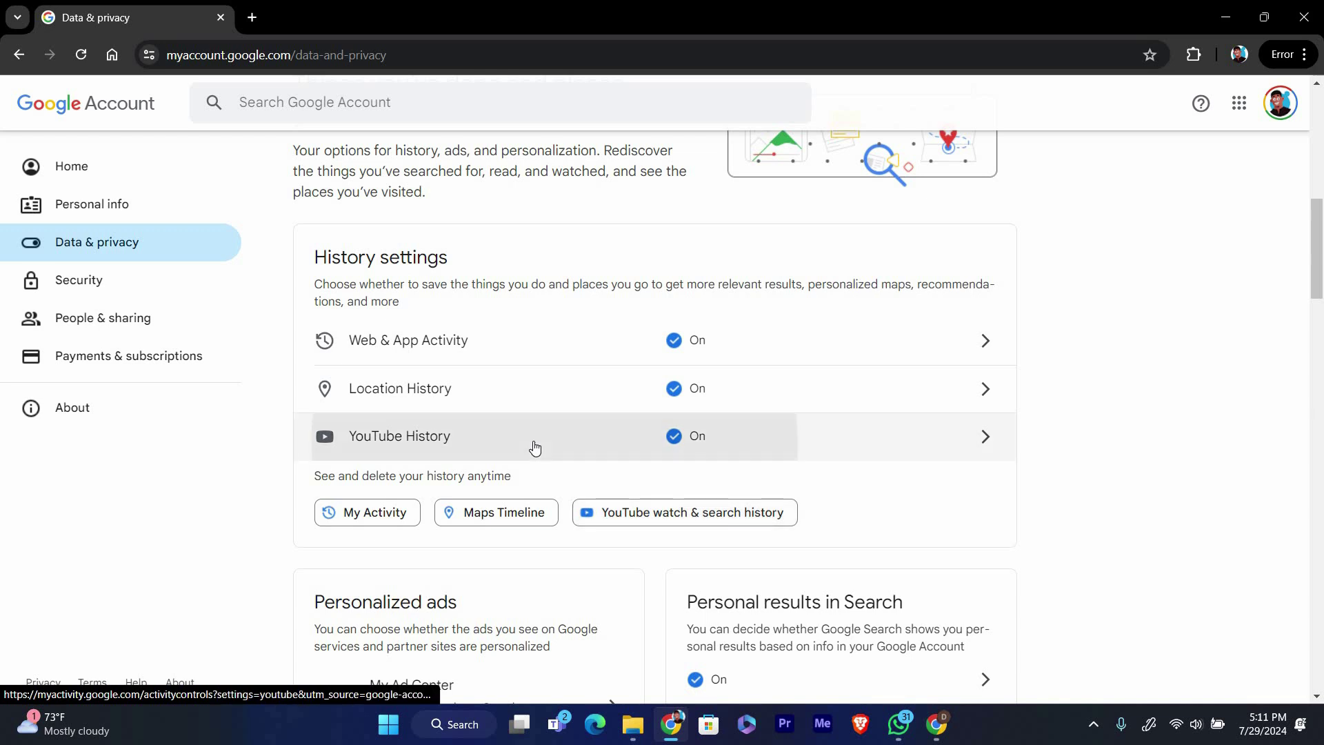
{"action": "scroll", "coordinate": [538, 435], "scroll_direction": "down", "scroll_amount": 1}
{"action": "scroll", "coordinate": [538, 434], "scroll_direction": "down", "scroll_amount": 4}
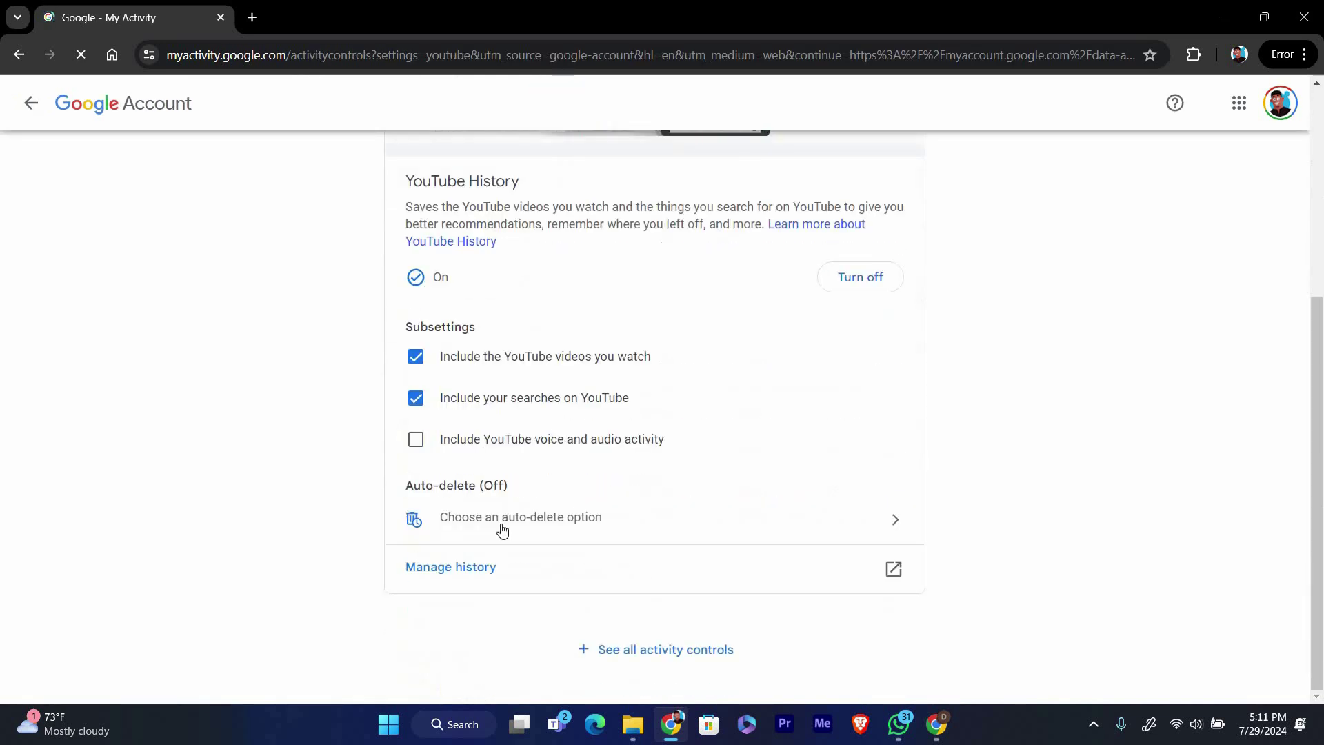
{"action": "scroll", "coordinate": [496, 538], "scroll_direction": "down", "scroll_amount": 1}
- Open Manage history to list today's watched YouTube videos
{"action": "left_click", "coordinate": [486, 571]}
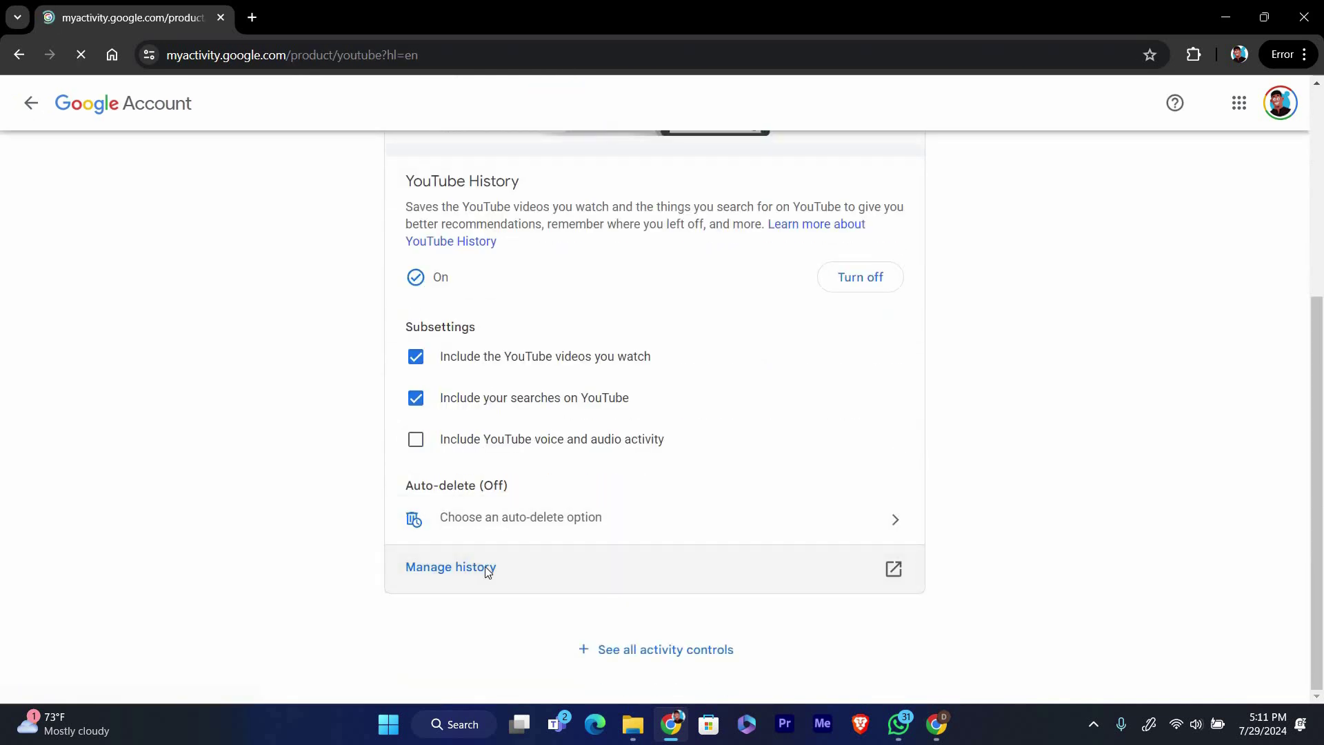
{"action": "scroll", "coordinate": [767, 492], "scroll_direction": "down", "scroll_amount": 3}
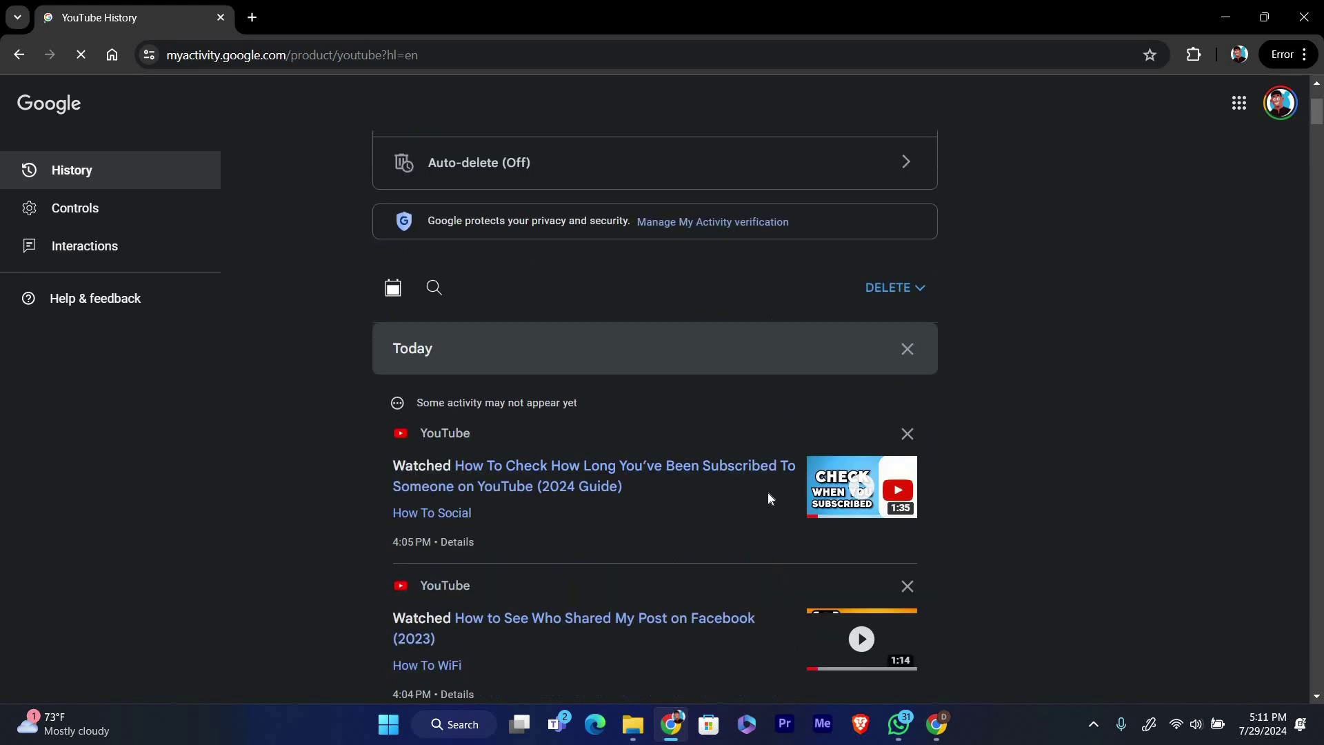
{"action": "scroll", "coordinate": [768, 491], "scroll_direction": "up", "scroll_amount": 2}
{"action": "scroll", "coordinate": [249, 382], "scroll_direction": "up", "scroll_amount": 1}
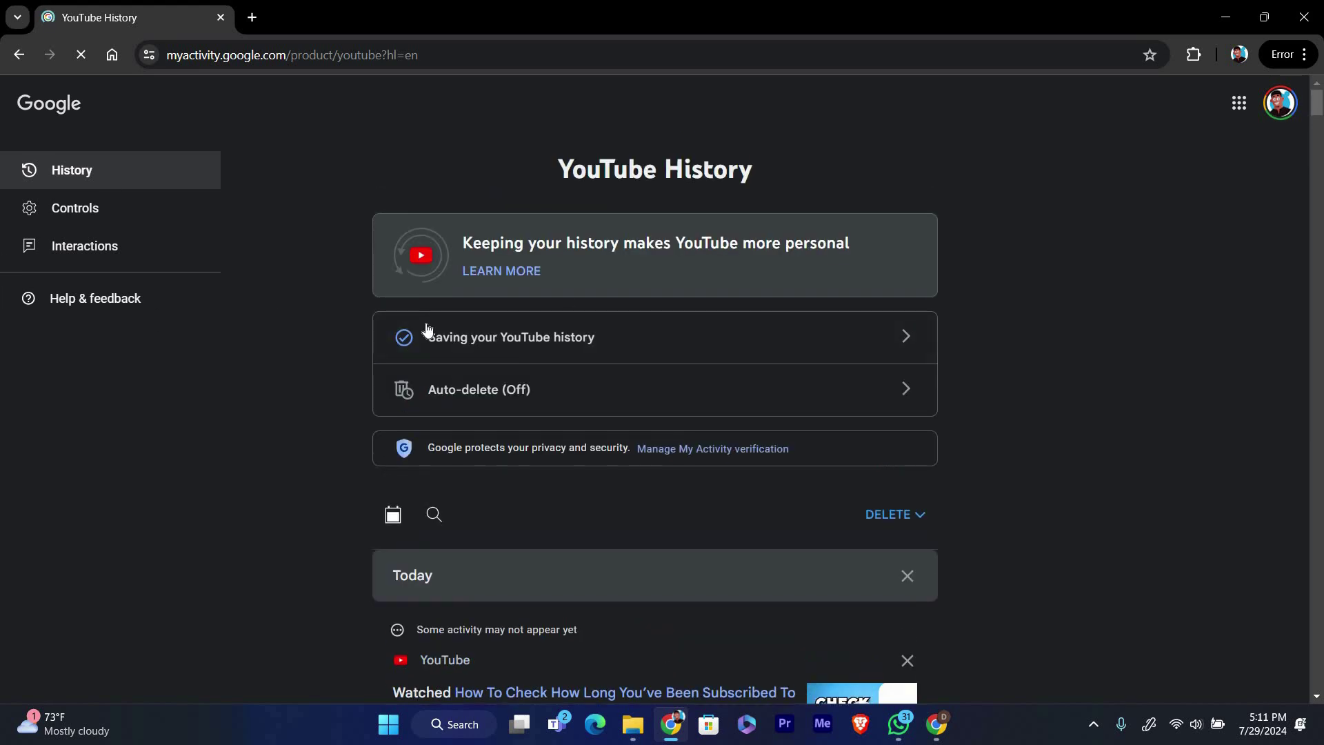
- Open YouTube Interactions and list channel subscriptions, including Dark Force and Tech Spurt
{"action": "left_click", "coordinate": [59, 252]}
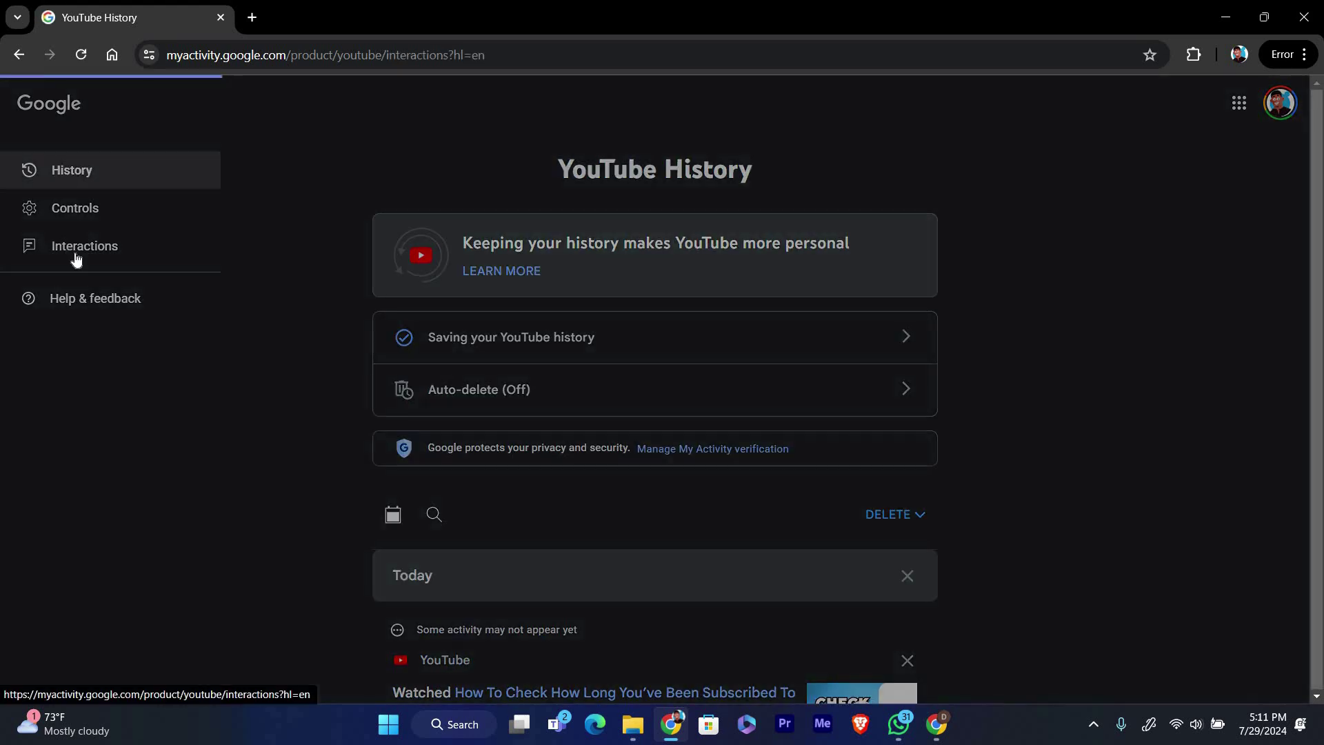
{"action": "scroll", "coordinate": [683, 414], "scroll_direction": "down", "scroll_amount": 3}
{"action": "left_click", "coordinate": [559, 479]}
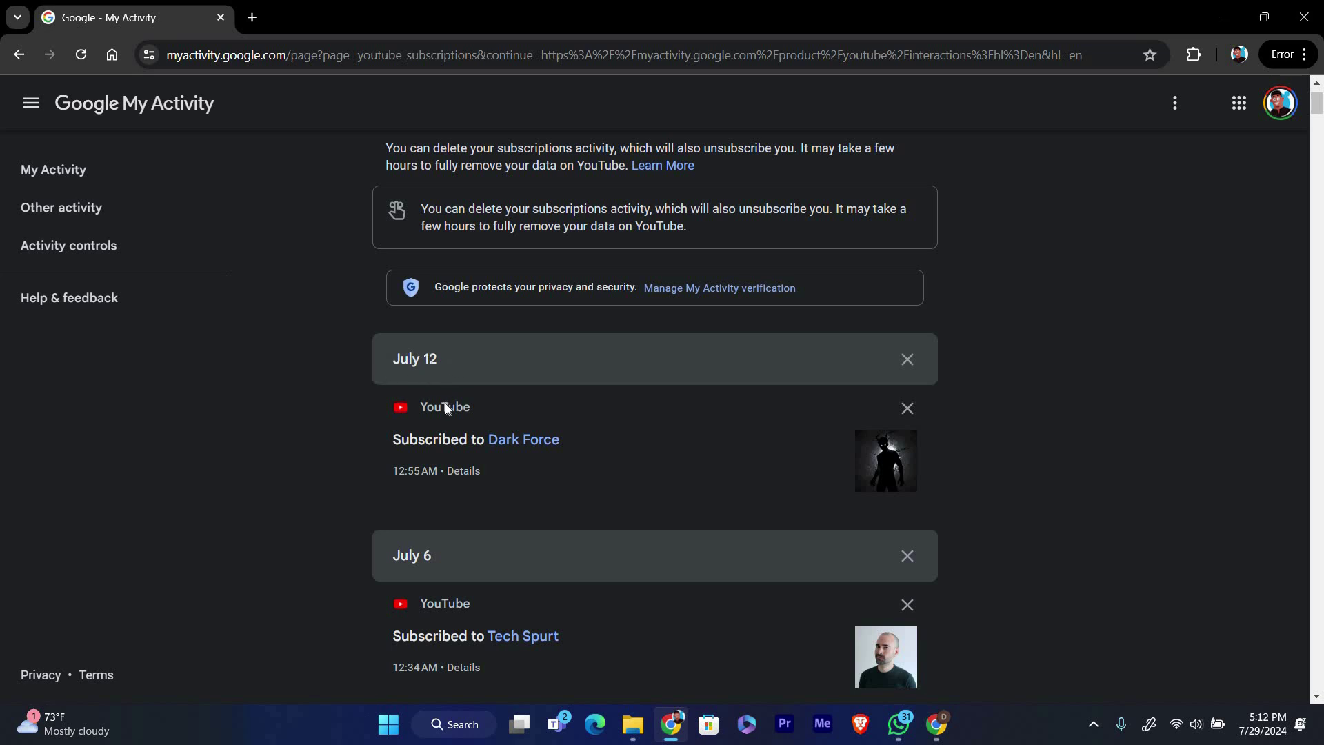
{"action": "scroll", "coordinate": [445, 403], "scroll_direction": "down", "scroll_amount": 2}
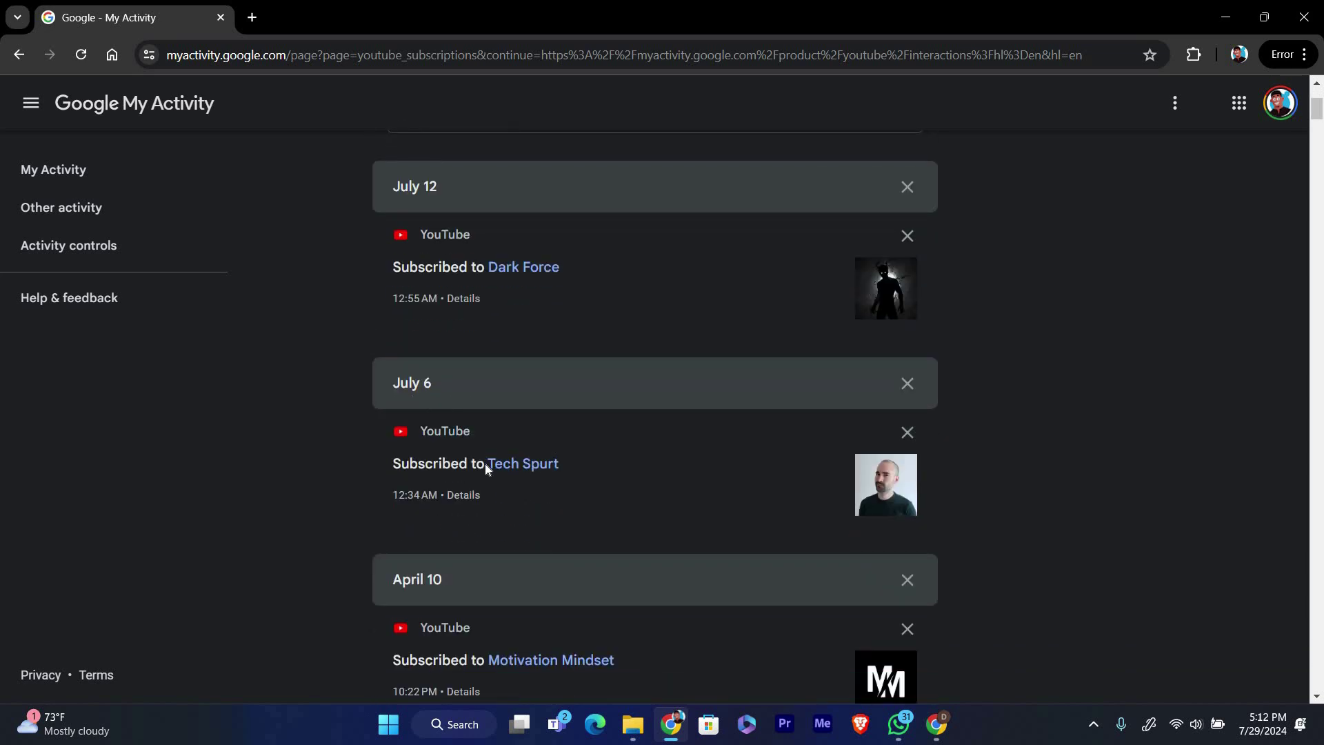
{"action": "scroll", "coordinate": [485, 463], "scroll_direction": "down", "scroll_amount": 1}
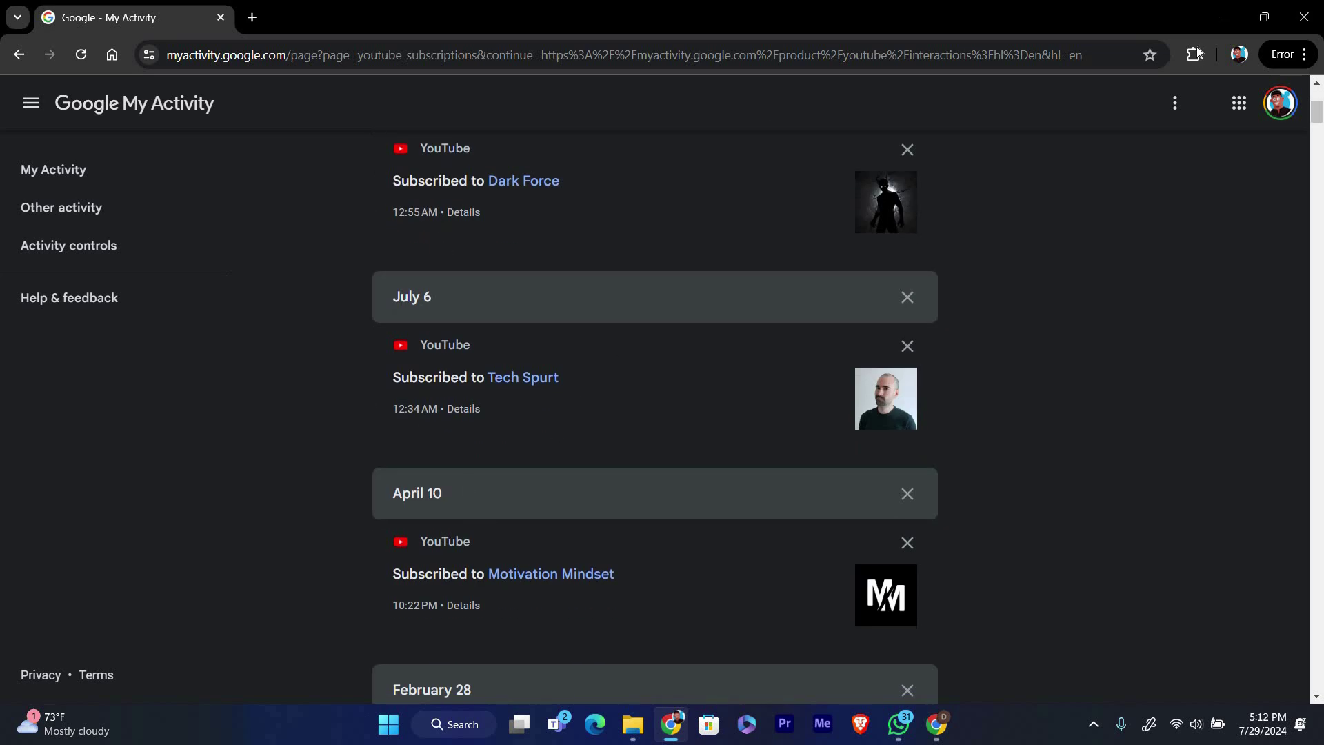
{"action": "left_click", "coordinate": [1225, 13]}
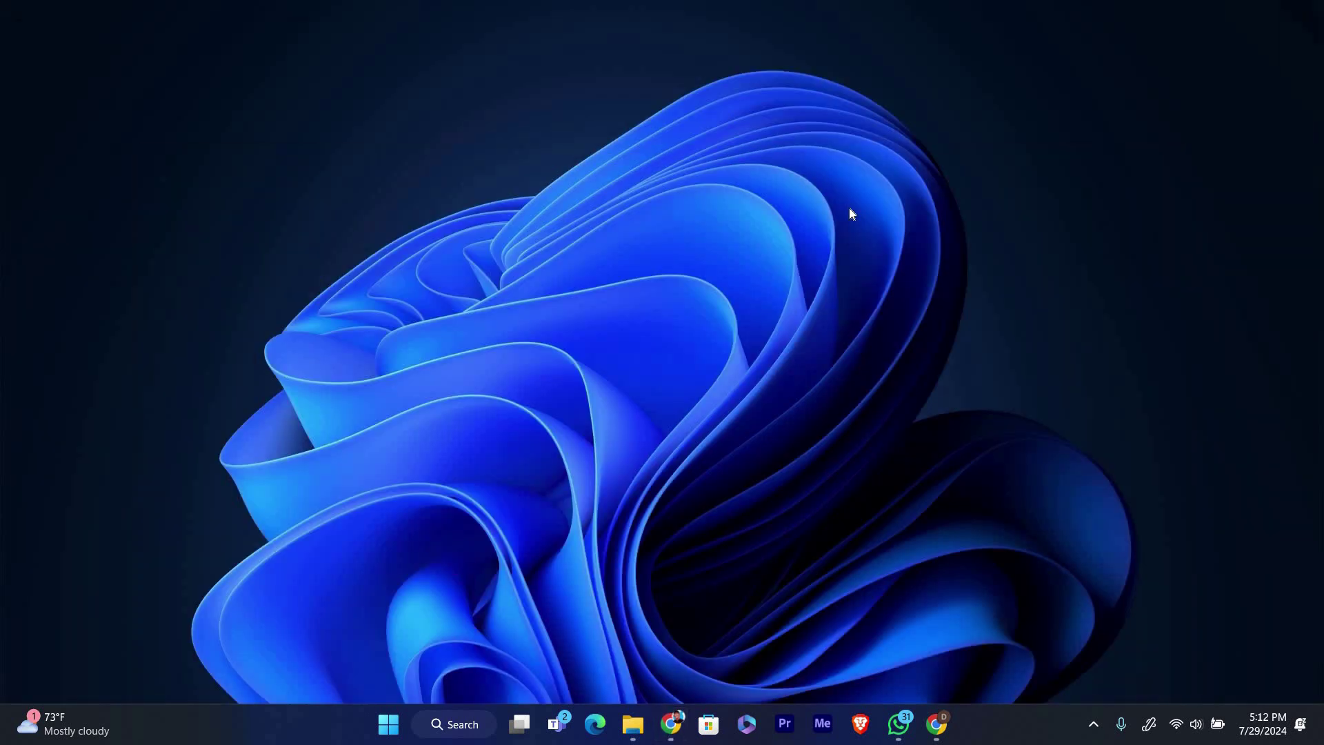